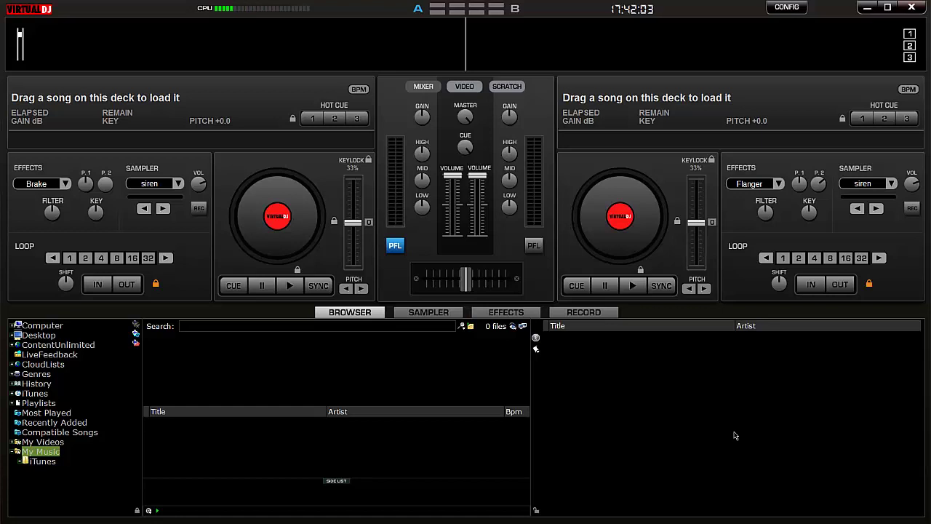
Hide the side list so the file list fills the browser's full width.
{"action": "left_click", "coordinate": [535, 337]}
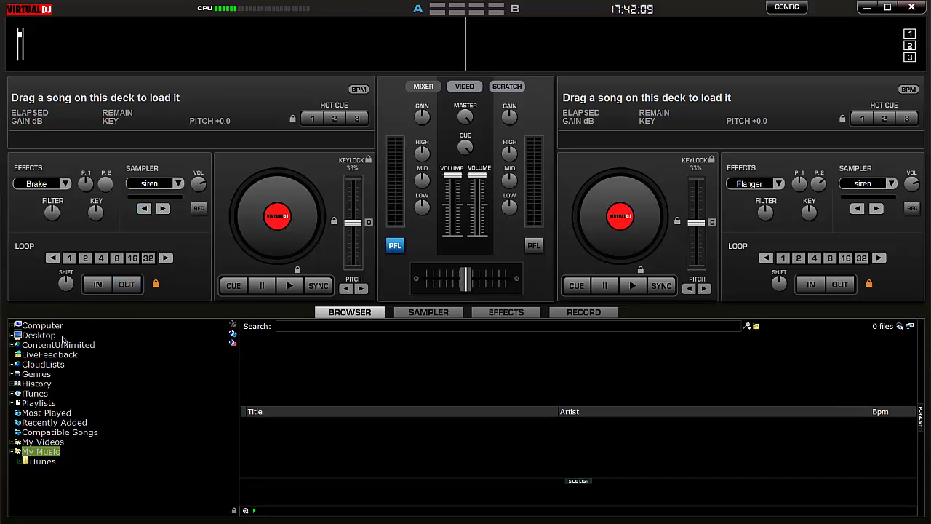
Browse to Desktop > Project X > Disc 1 and load Ray Ban Vision onto deck 1.
{"action": "left_click", "coordinate": [36, 335]}
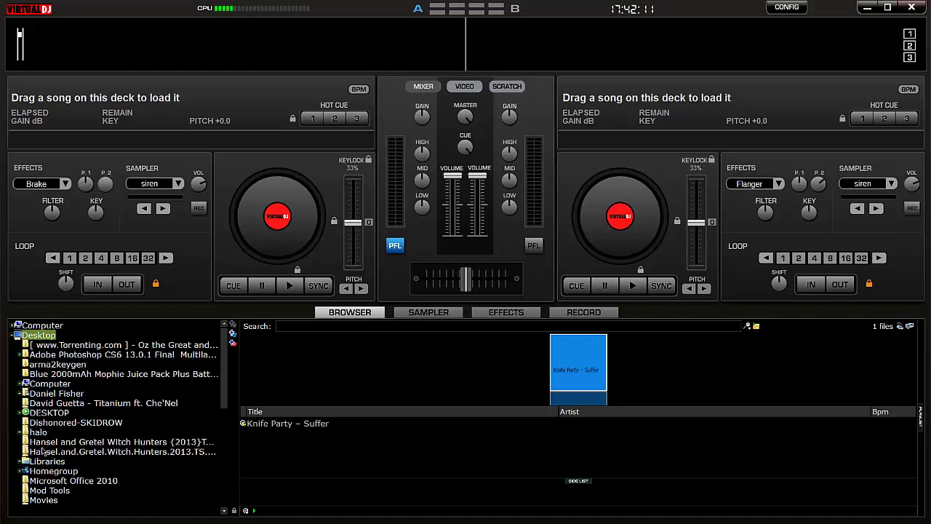
{"action": "scroll", "coordinate": [55, 475], "scroll_direction": "down", "scroll_amount": 4}
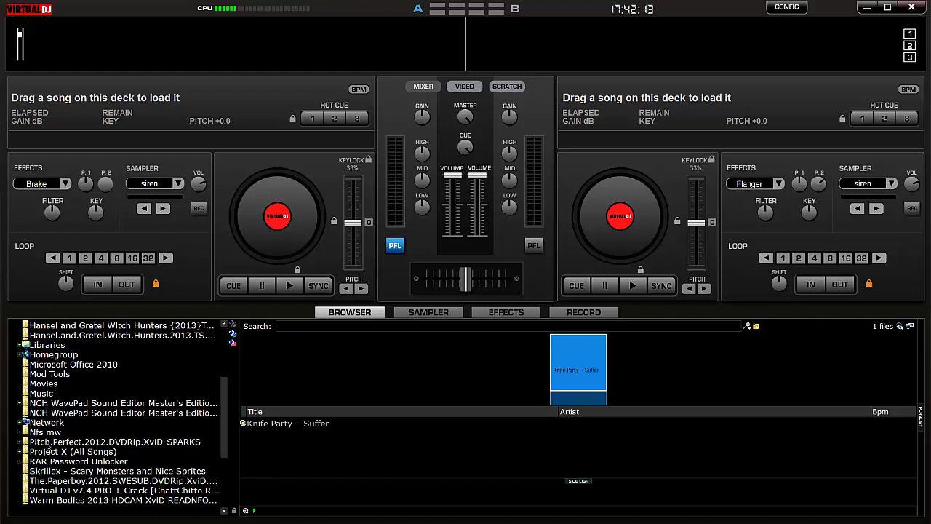
{"action": "left_click", "coordinate": [61, 453]}
{"action": "left_click", "coordinate": [54, 462]}
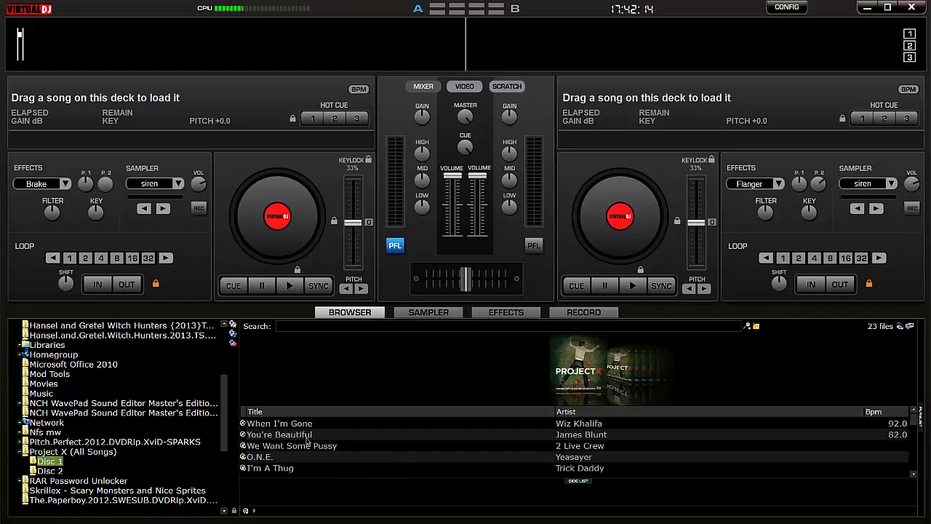
{"action": "scroll", "coordinate": [291, 456], "scroll_direction": "down", "scroll_amount": 6}
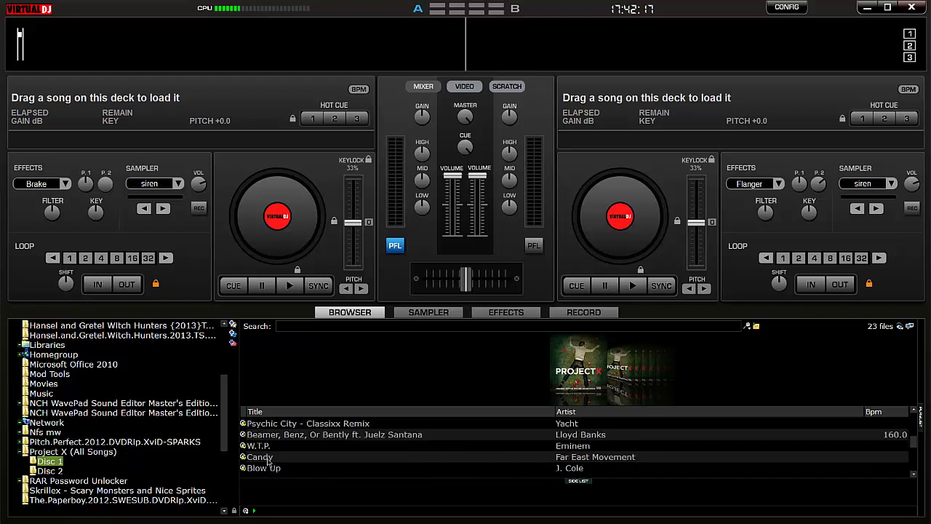
{"action": "scroll", "coordinate": [268, 472], "scroll_direction": "down", "scroll_amount": 1}
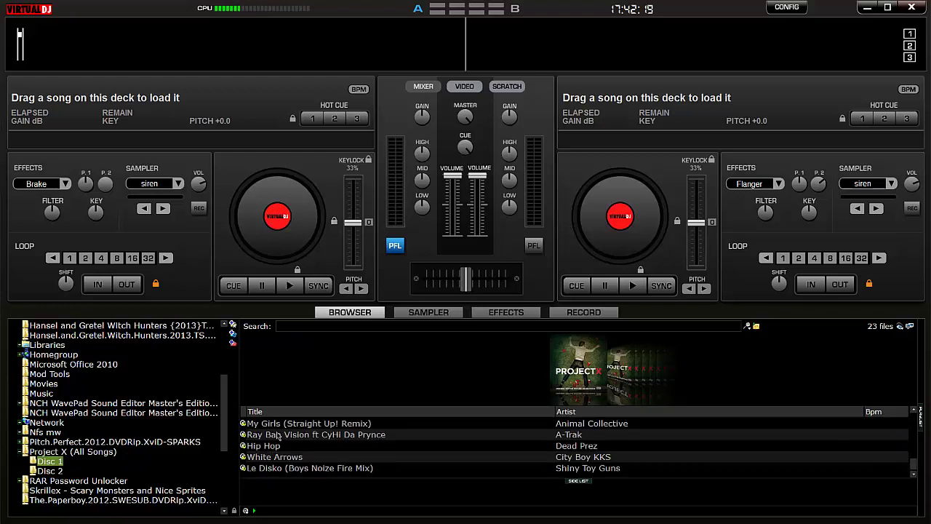
{"action": "left_click_drag", "start_coordinate": [278, 435], "coordinate": [306, 223]}
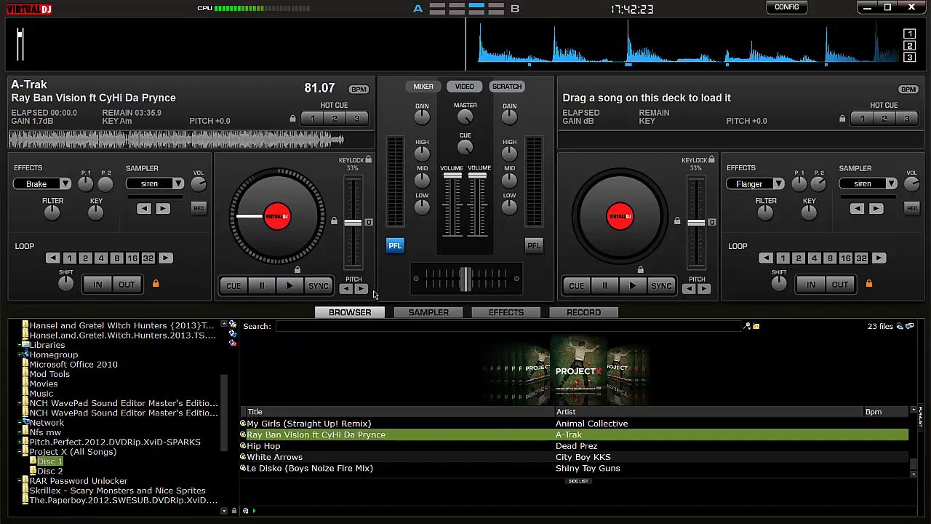
Play deck 1, scratch it back slightly, and fire the siren sample over it.
{"action": "left_click", "coordinate": [293, 285]}
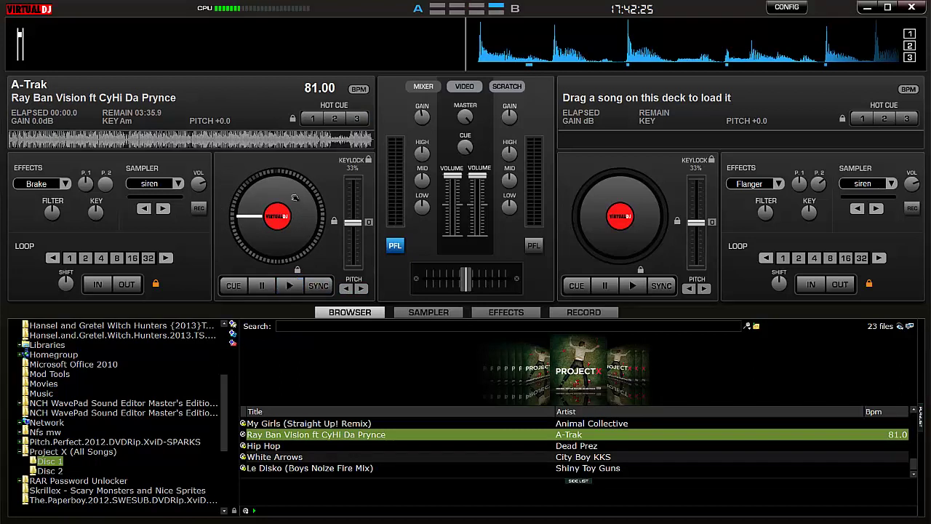
{"action": "left_click_drag", "start_coordinate": [294, 197], "coordinate": [266, 210]}
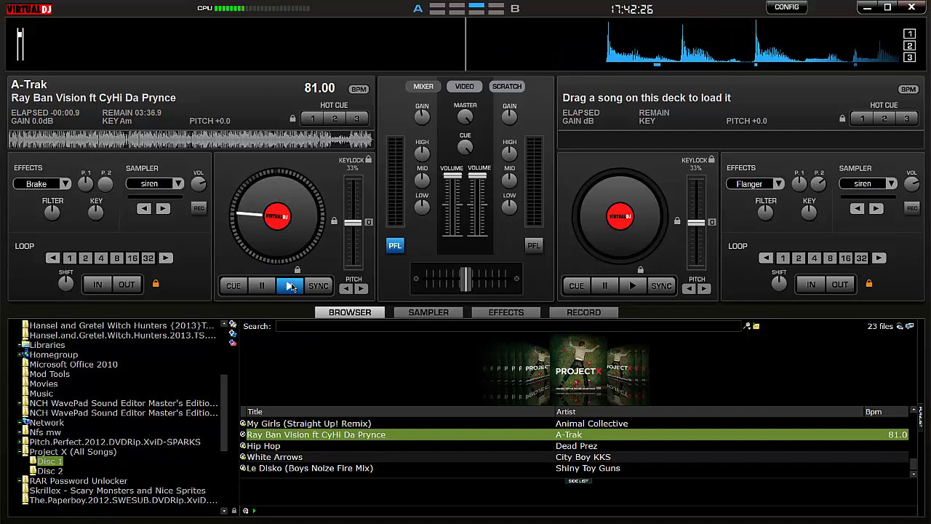
{"action": "left_click", "coordinate": [158, 187]}
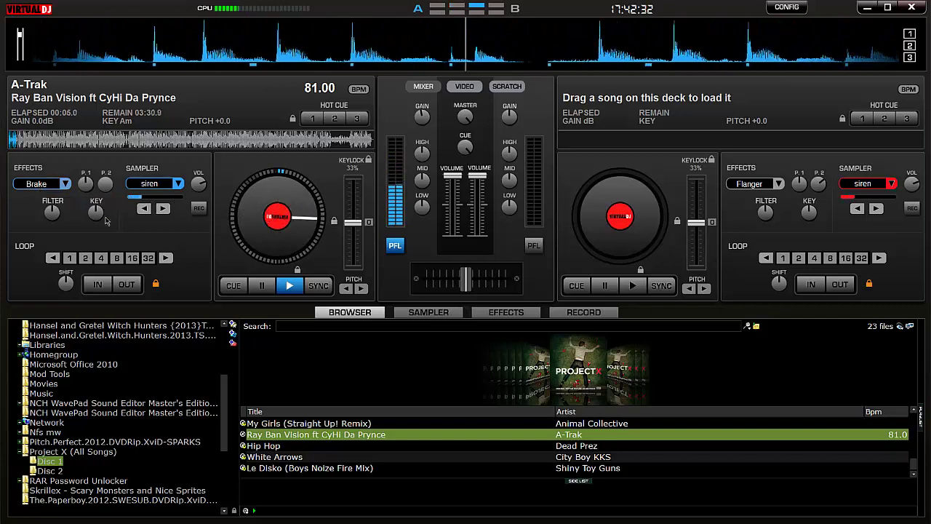
{"action": "left_click", "coordinate": [177, 183]}
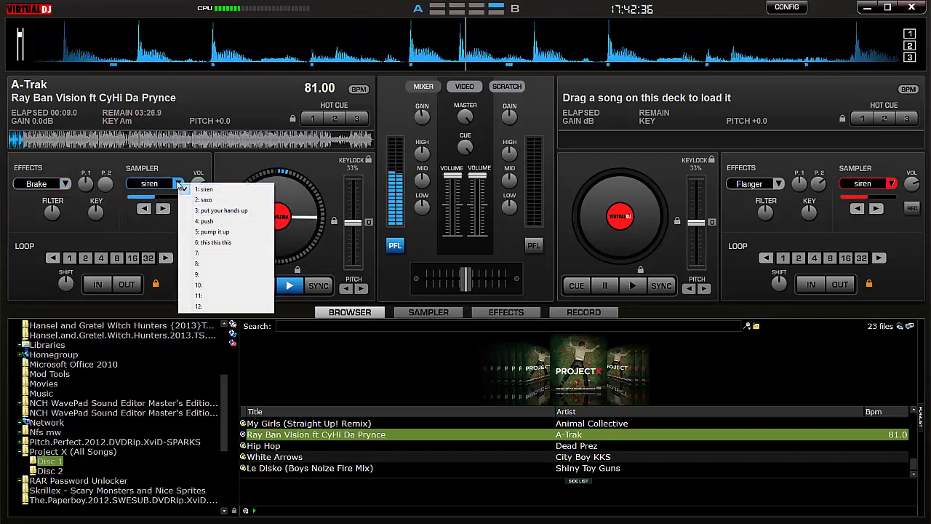
{"action": "left_click", "coordinate": [203, 188]}
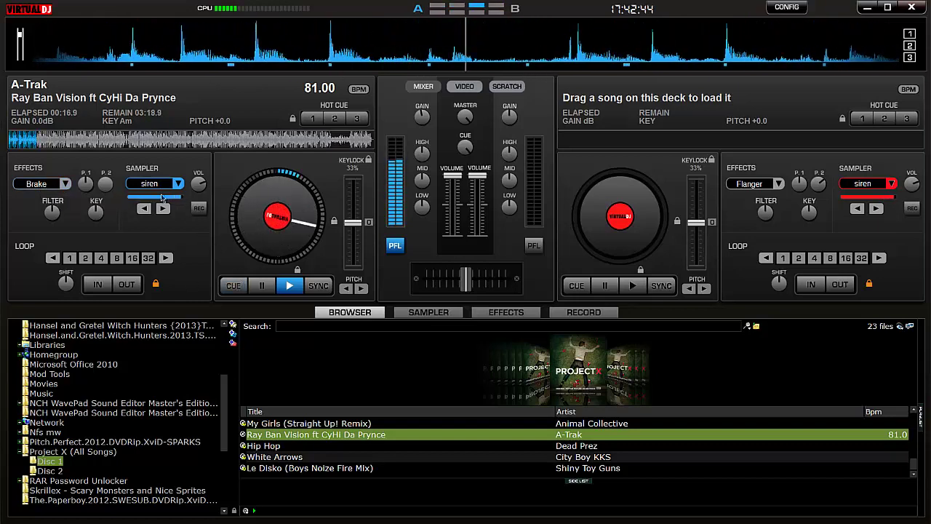
Pause, skip near the track's end, play briefly, then cue and replay from the start.
{"action": "left_click", "coordinate": [260, 285]}
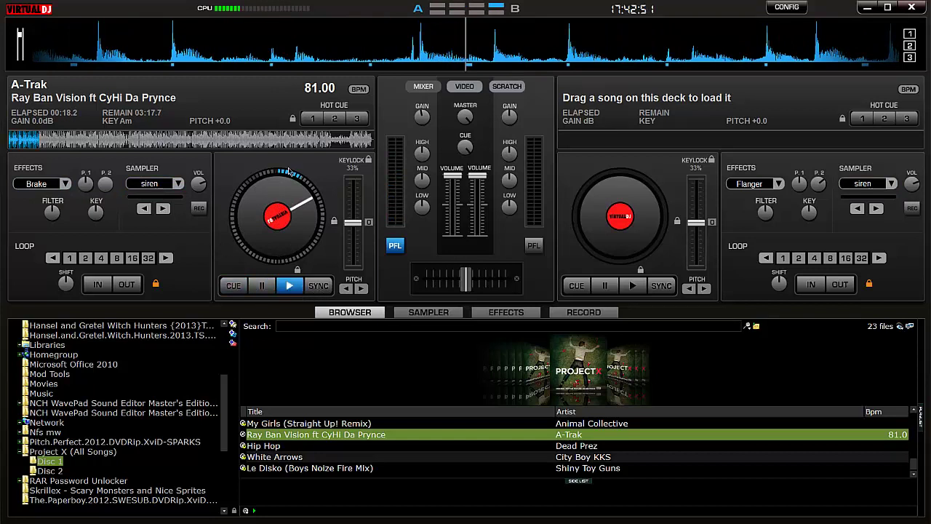
{"action": "left_click_drag", "start_coordinate": [280, 175], "coordinate": [277, 173]}
{"action": "left_click", "coordinate": [288, 284]}
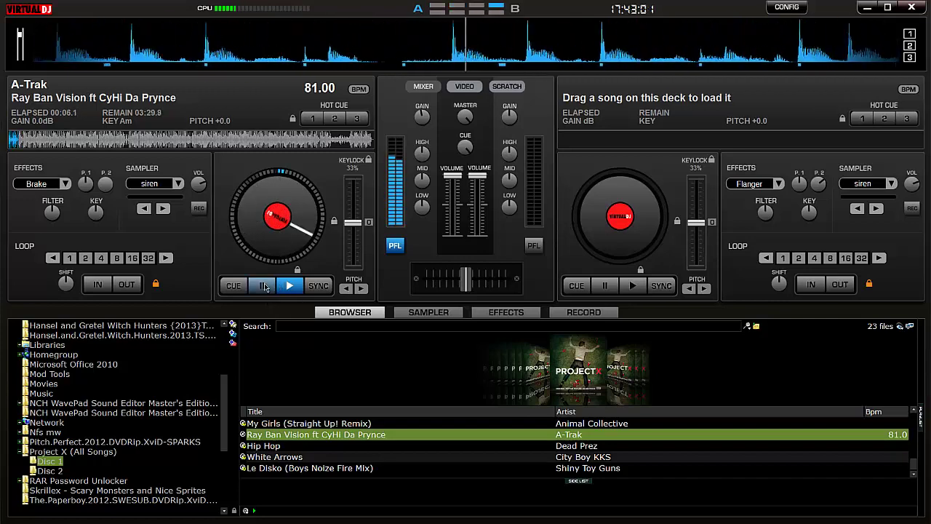
{"action": "left_click", "coordinate": [264, 287]}
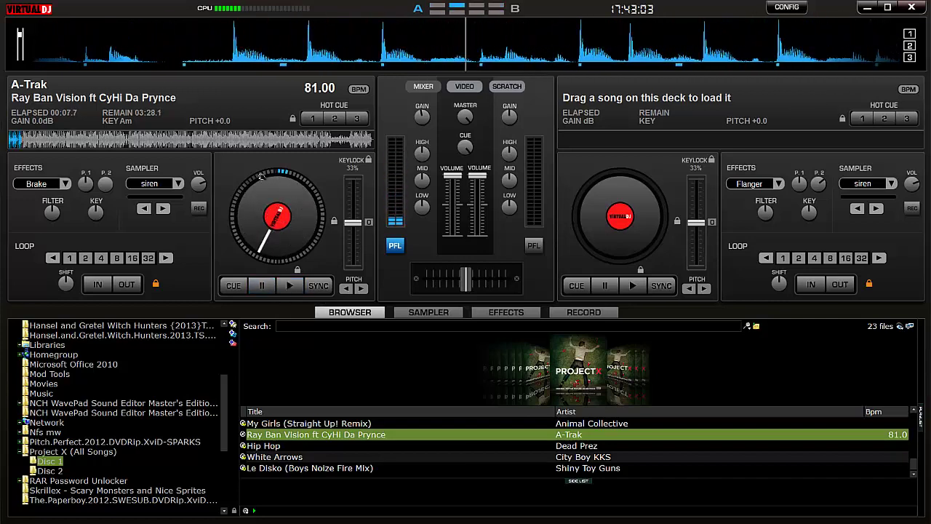
{"action": "left_click", "coordinate": [262, 285]}
{"action": "left_click", "coordinate": [290, 285]}
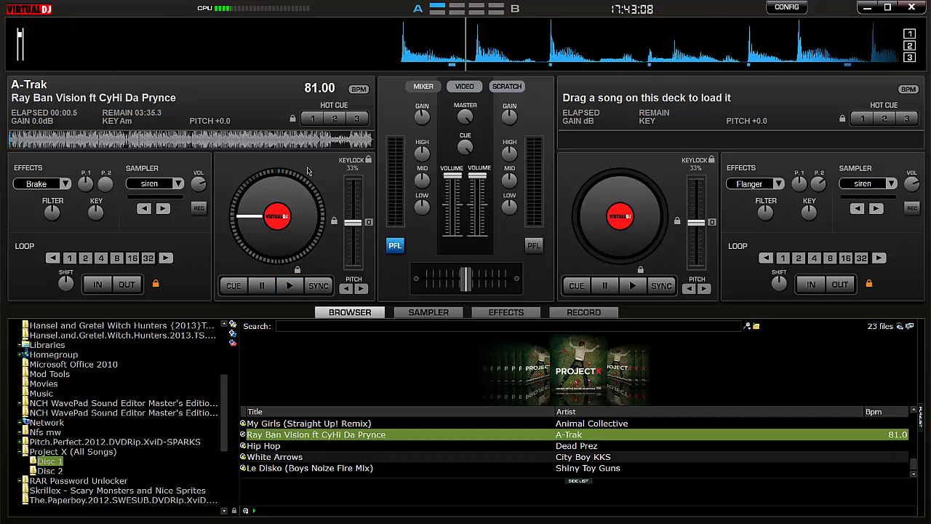
Move deck 1's pitch slider to +11.7 so the track runs at 90.51 BPM.
{"action": "mouse_move", "coordinate": [200, 188]}
{"action": "left_click_drag", "start_coordinate": [356, 224], "coordinate": [357, 243]}
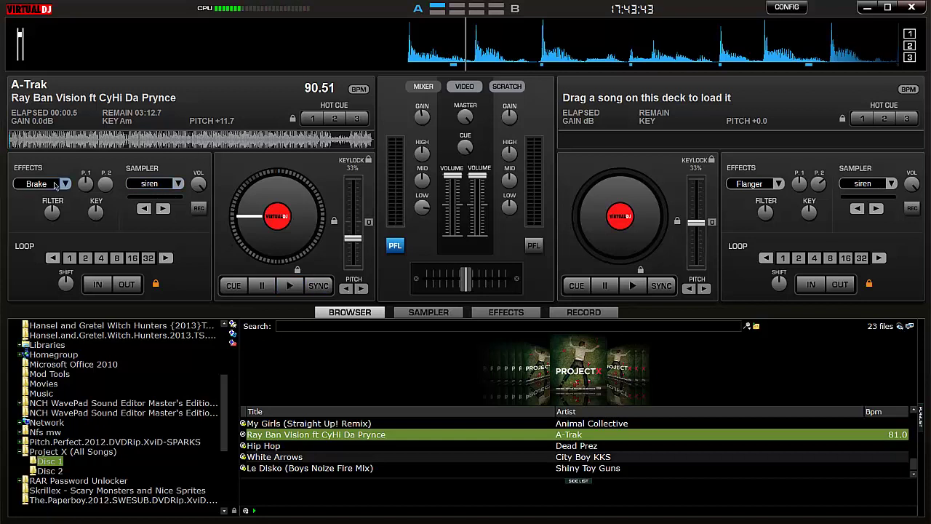
Play deck 1 with the siren sample, halt it with Brake, and rewind to the start.
{"action": "key", "text": "space"}
{"action": "left_click", "coordinate": [163, 208]}
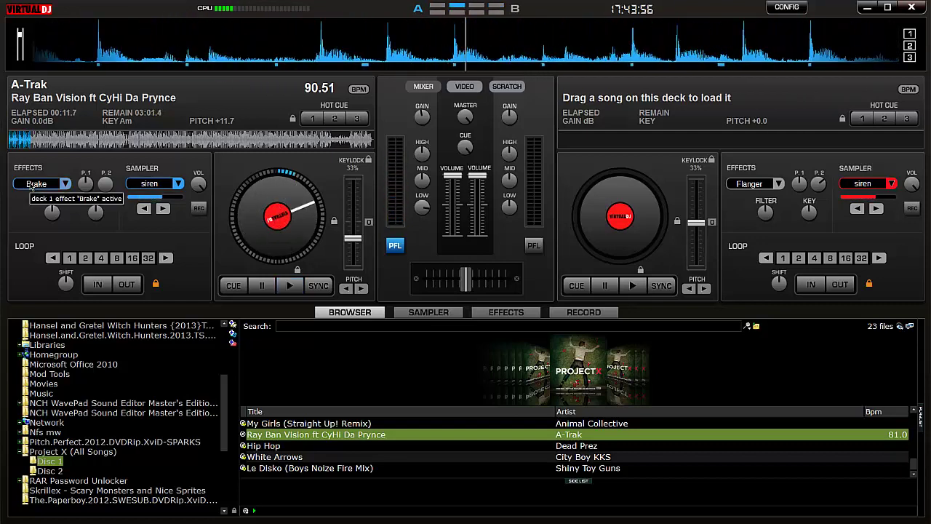
{"action": "left_click", "coordinate": [33, 185]}
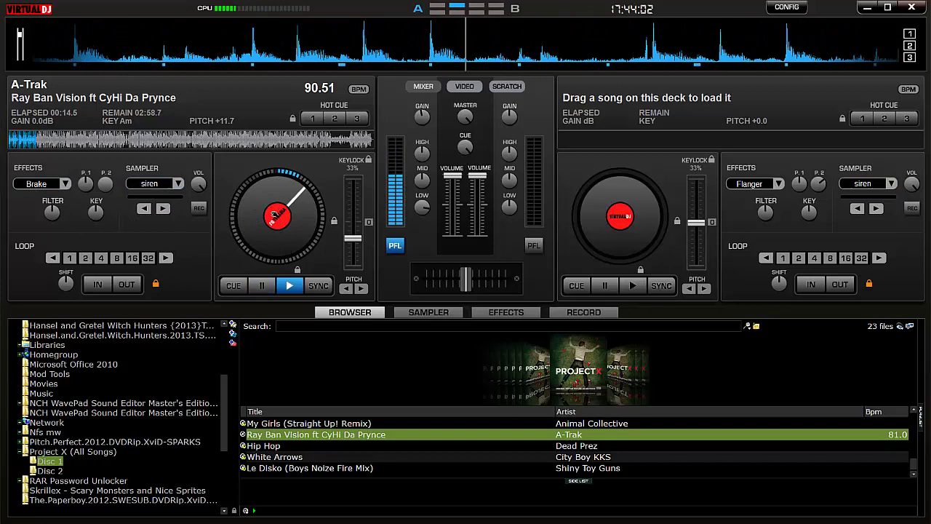
{"action": "left_click", "coordinate": [266, 286]}
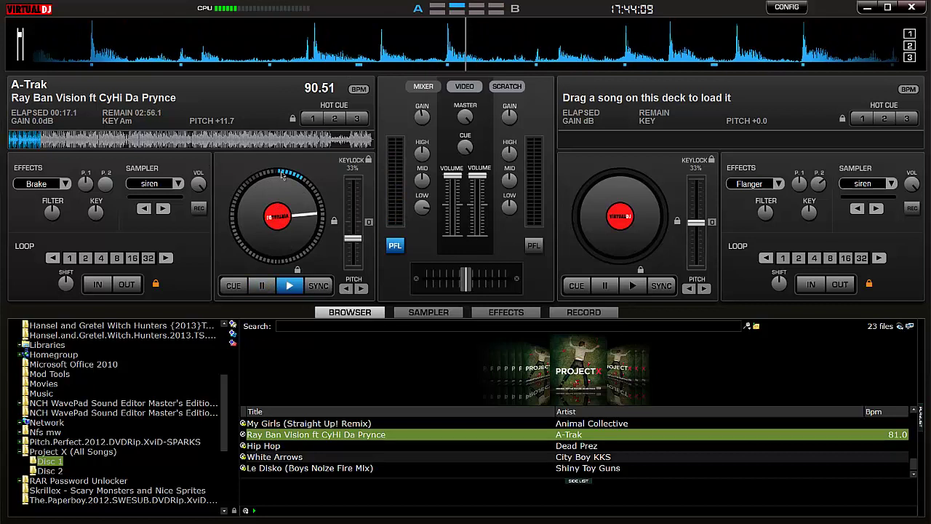
{"action": "left_click_drag", "start_coordinate": [283, 174], "coordinate": [246, 198]}
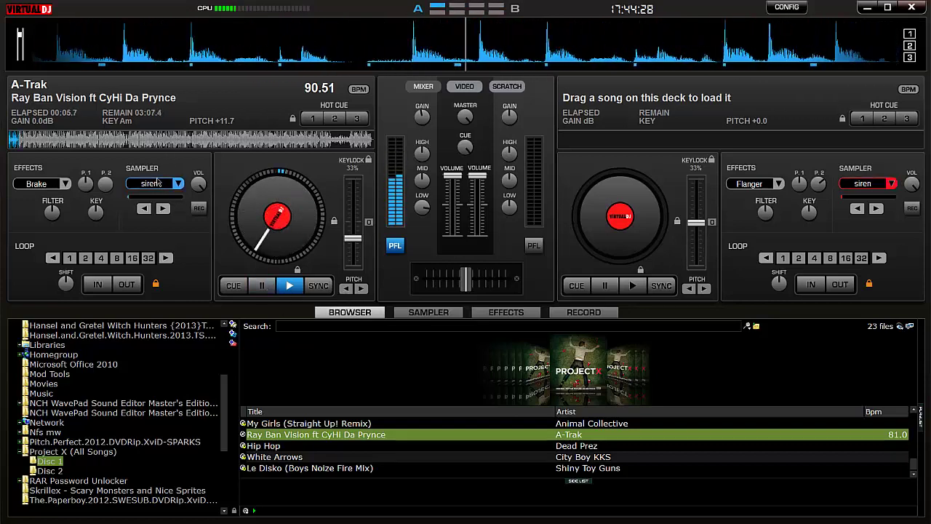
Fire the siren and Brake once more, then stop deck 1 and rewind near the start.
{"action": "left_click", "coordinate": [162, 208]}
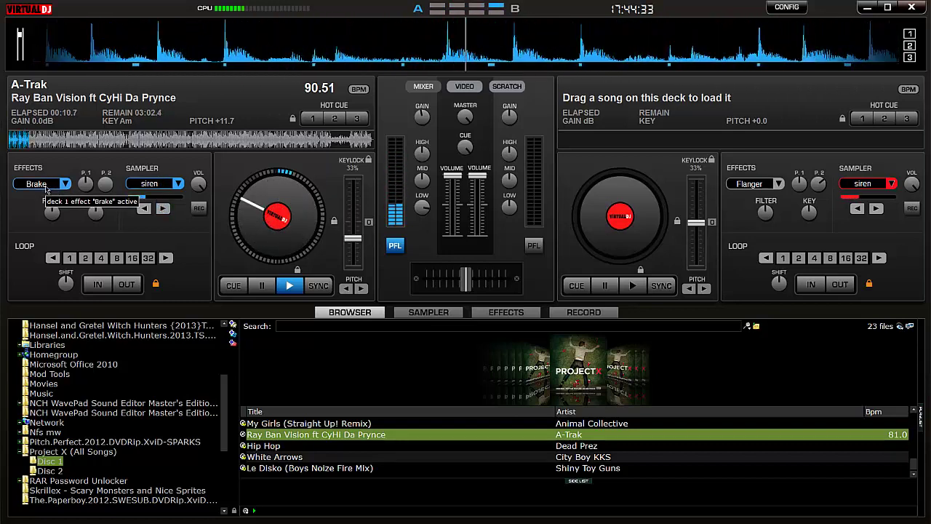
{"action": "left_click", "coordinate": [46, 188]}
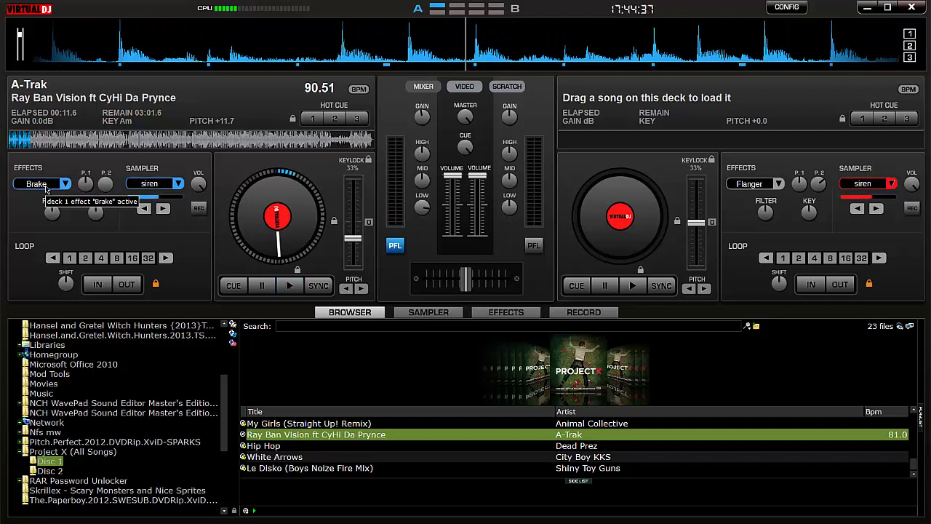
{"action": "left_click", "coordinate": [48, 187]}
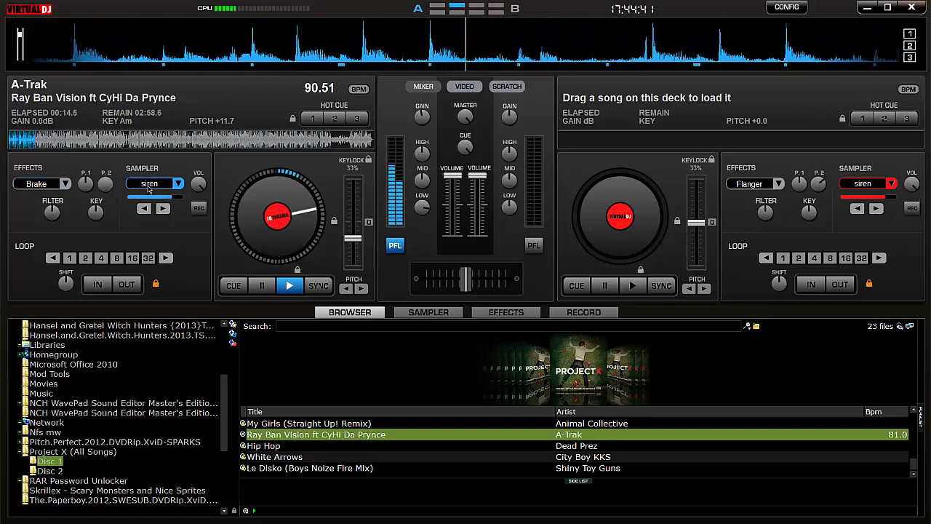
{"action": "left_click", "coordinate": [263, 285]}
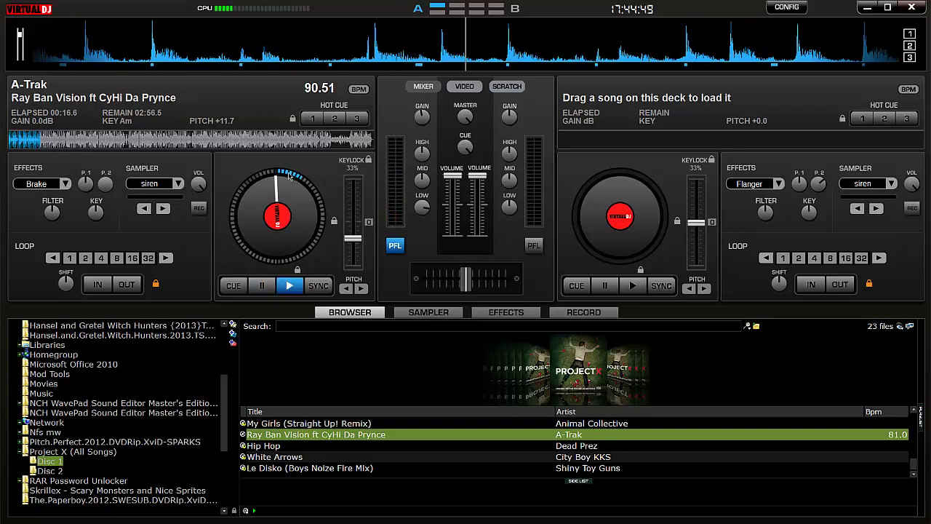
{"action": "left_click_drag", "start_coordinate": [289, 176], "coordinate": [278, 175]}
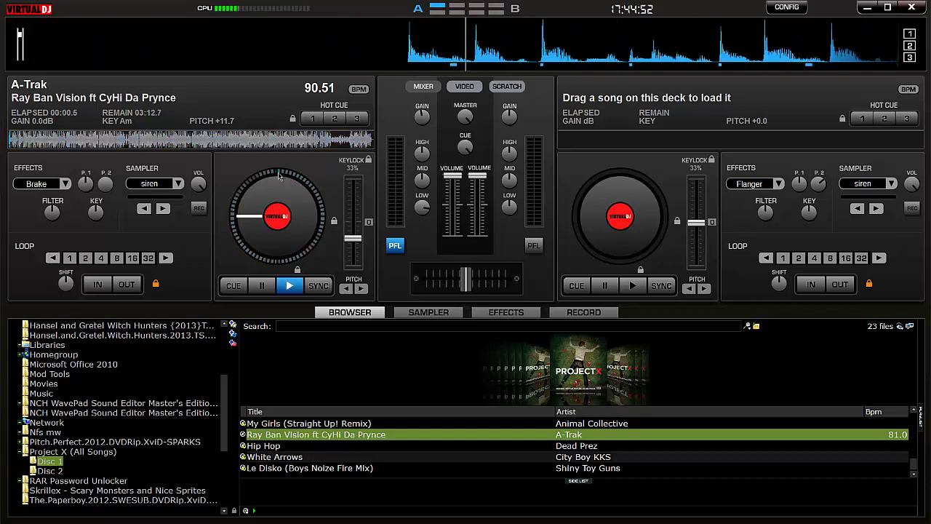
Switch deck 1's effect to BeatGrid, fire the pump it up sample, and play the track.
{"action": "left_click", "coordinate": [65, 184]}
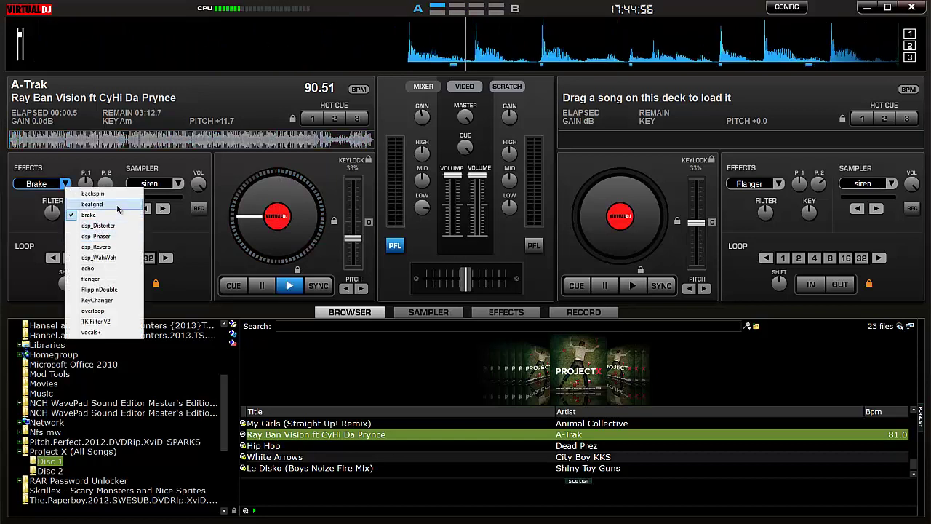
{"action": "left_click", "coordinate": [92, 204]}
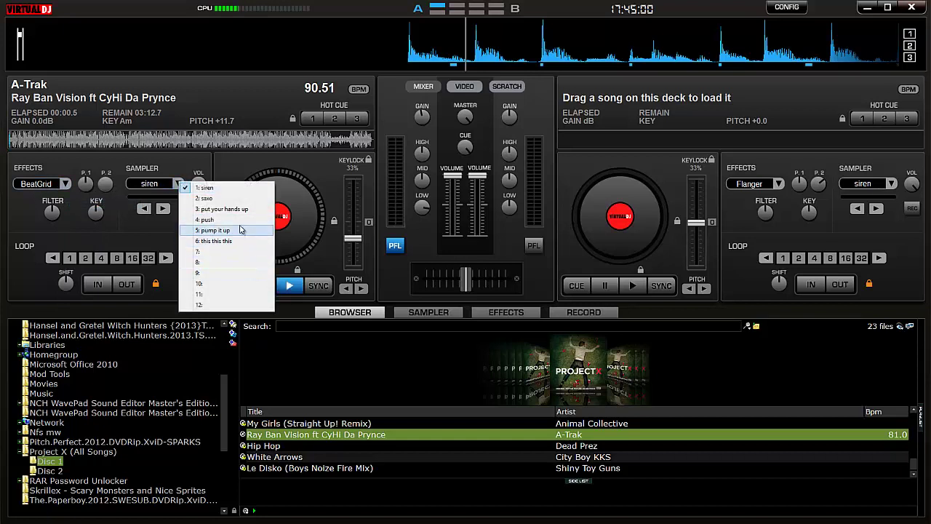
{"action": "left_click", "coordinate": [229, 232]}
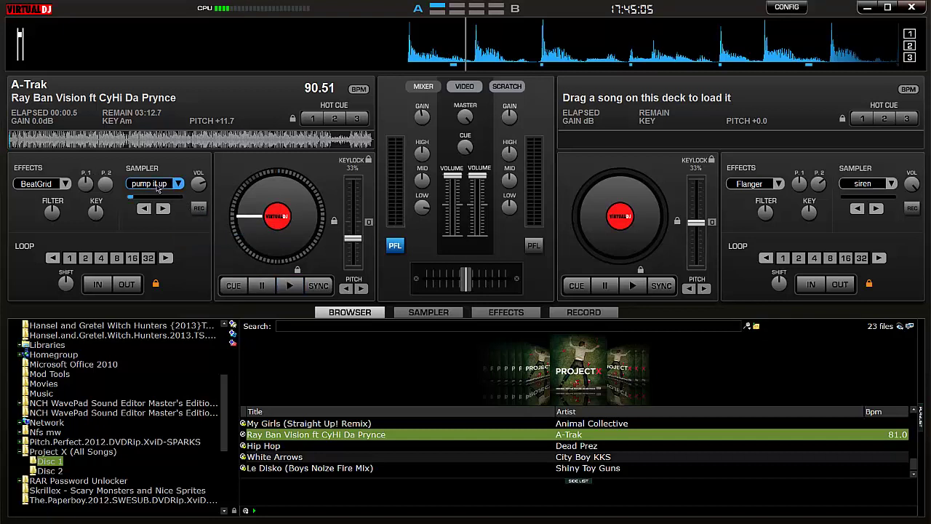
{"action": "left_click", "coordinate": [157, 188]}
{"action": "left_click", "coordinate": [291, 286]}
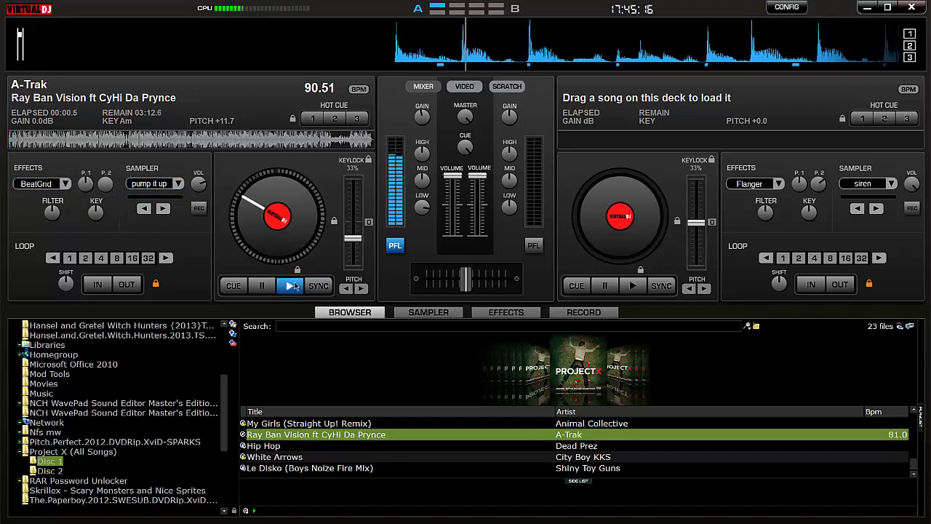
Switch deck 1's effect back to Brake and pause the track.
{"action": "left_click", "coordinate": [45, 187]}
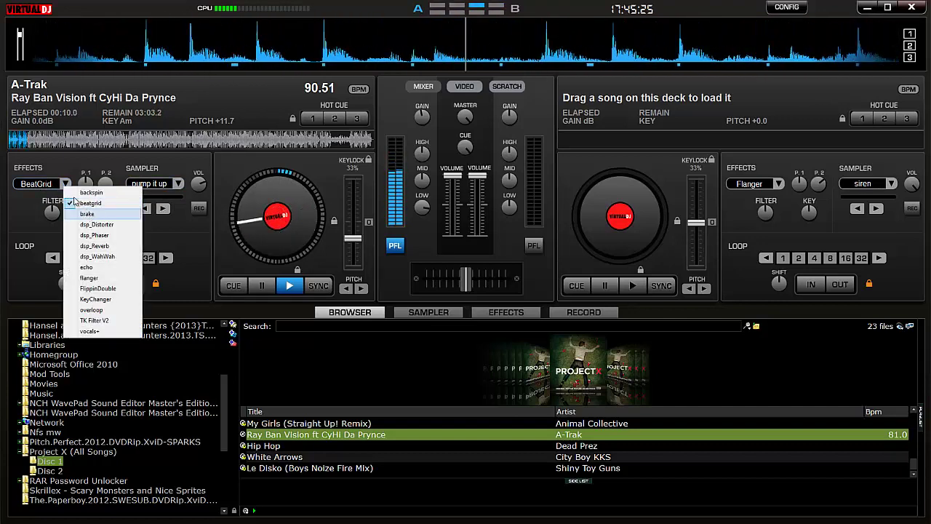
{"action": "left_click", "coordinate": [86, 213]}
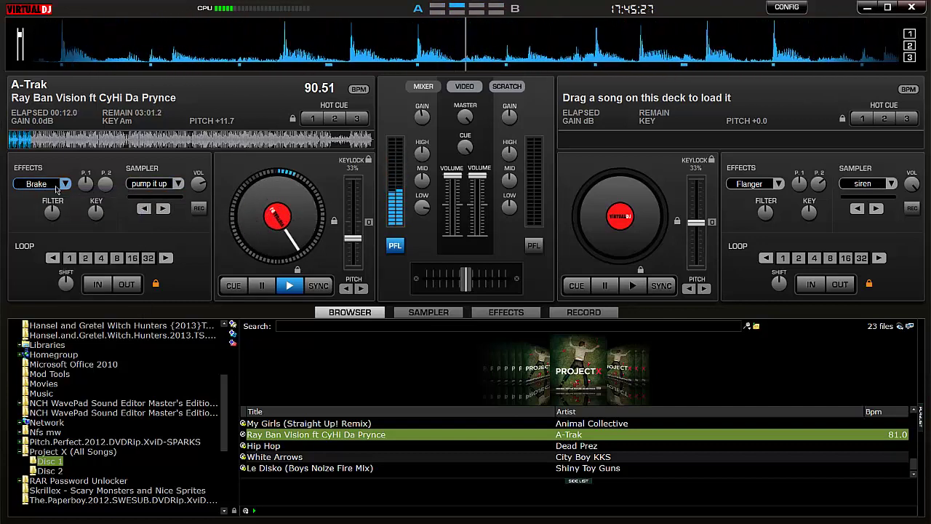
{"action": "left_click", "coordinate": [262, 286]}
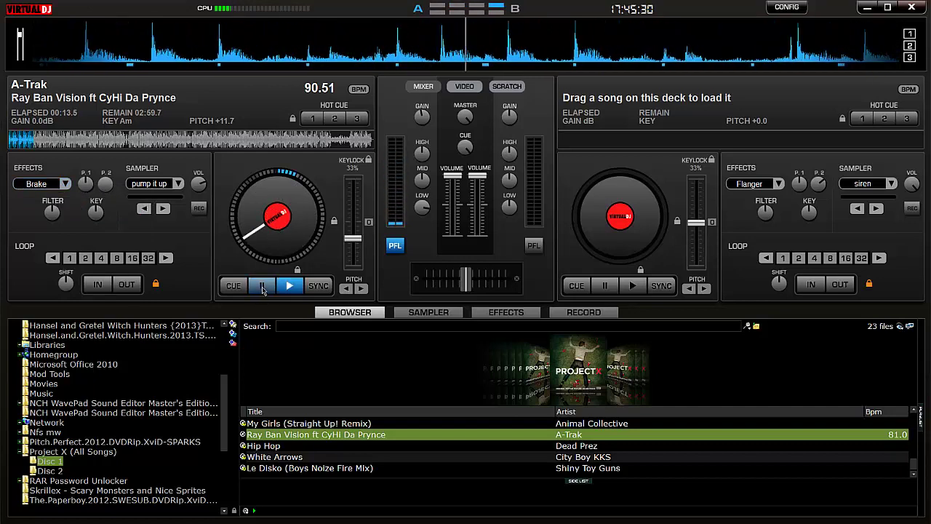
{"action": "left_click", "coordinate": [66, 182]}
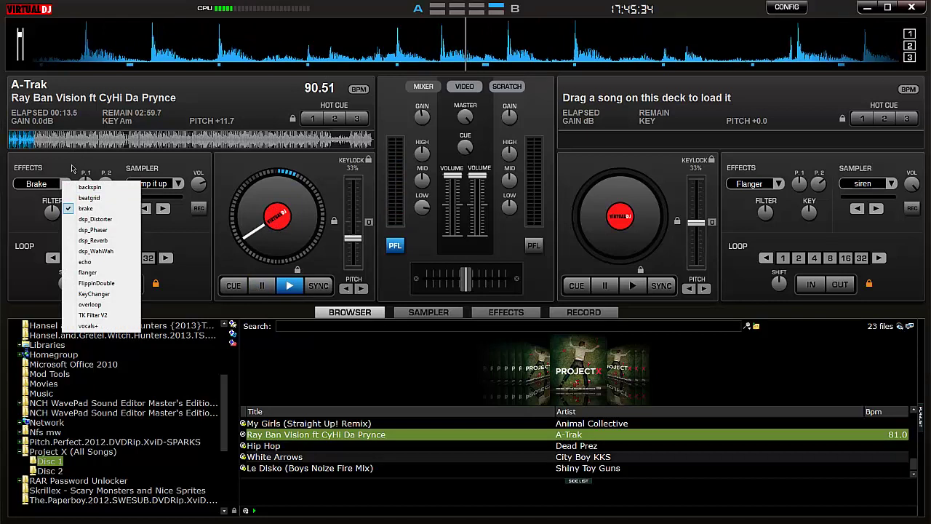
{"action": "left_click", "coordinate": [72, 169]}
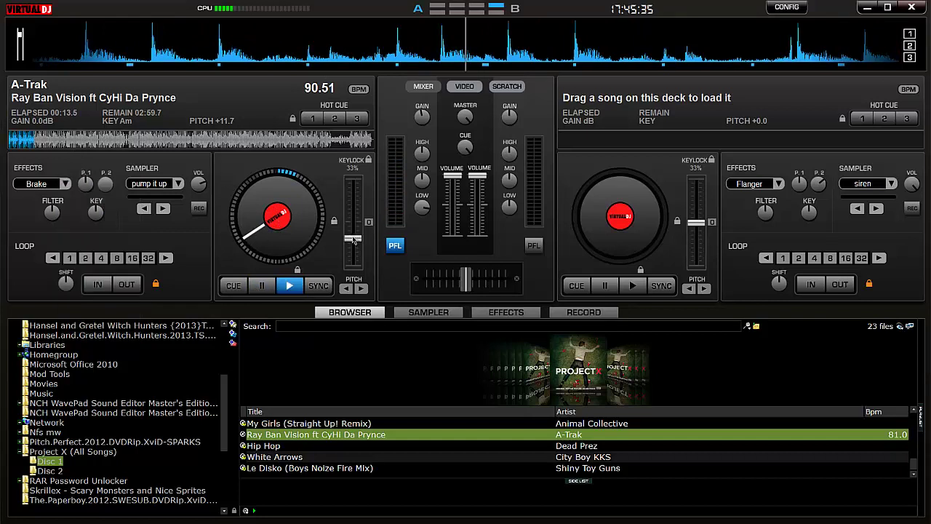
Lower deck 1's pitch to -2.1 (79.34 BPM) and rewind the track to the start.
{"action": "left_click_drag", "start_coordinate": [354, 241], "coordinate": [353, 225]}
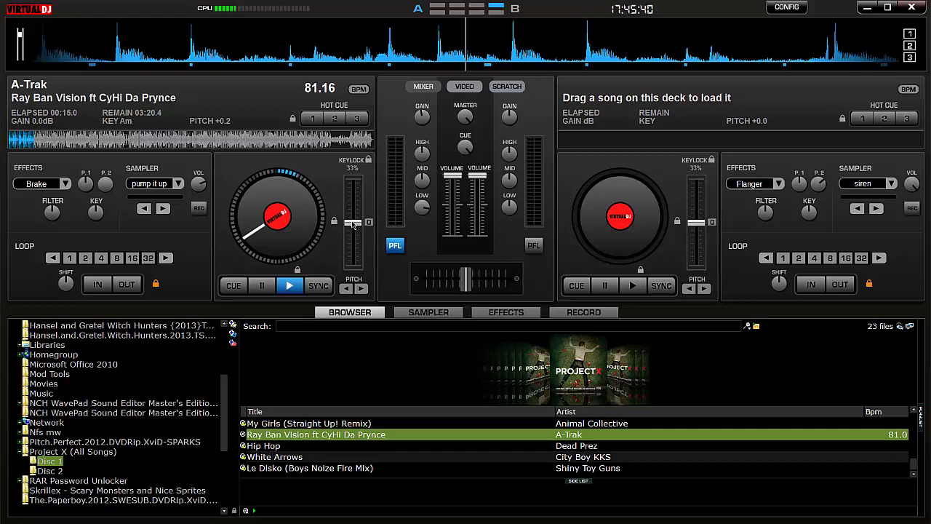
{"action": "left_click_drag", "start_coordinate": [352, 226], "coordinate": [350, 224]}
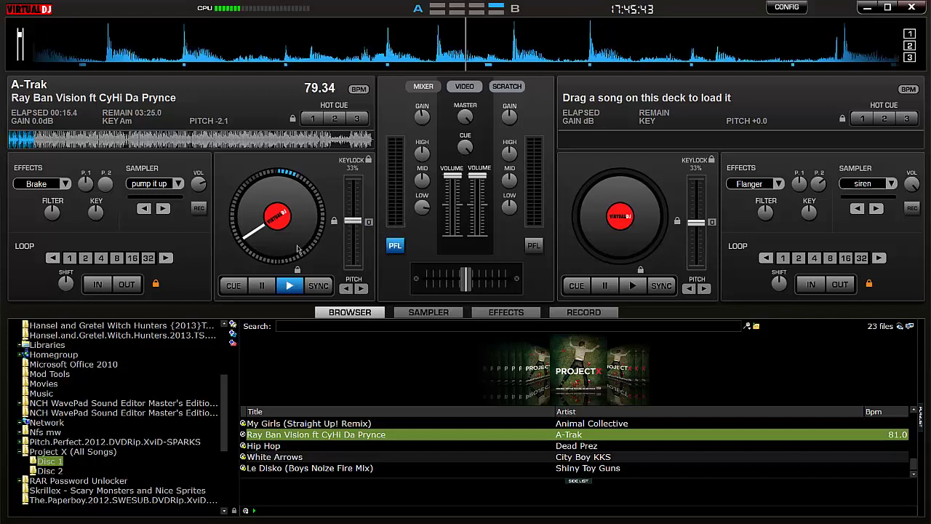
{"action": "left_click_drag", "start_coordinate": [298, 183], "coordinate": [276, 173]}
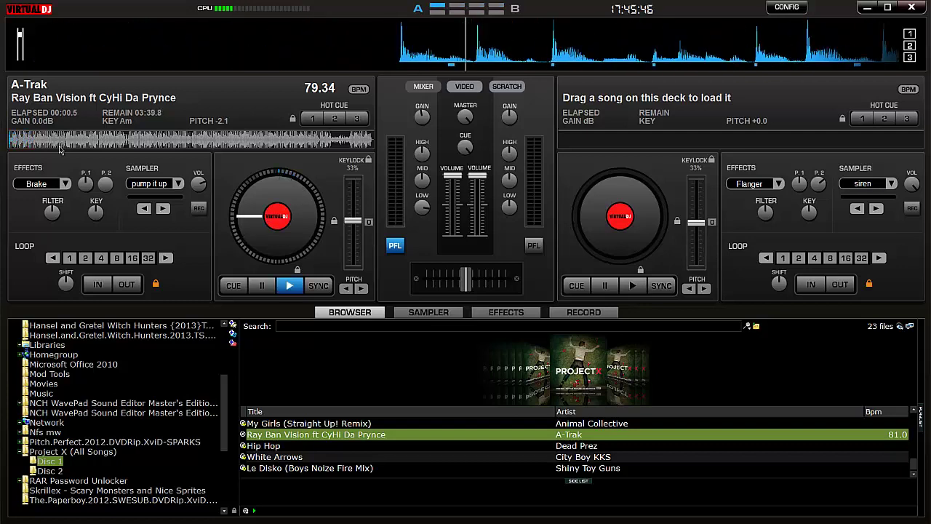
Play the intro with BeatGrid as deck 1's effect, then reselect Brake at 00:15.1.
{"action": "left_click", "coordinate": [65, 184]}
{"action": "left_click", "coordinate": [87, 197]}
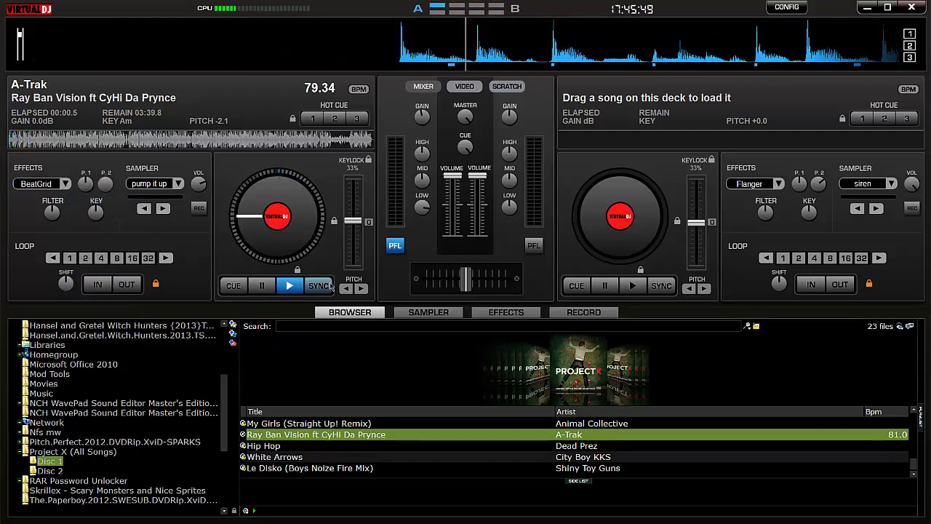
{"action": "left_click", "coordinate": [291, 284]}
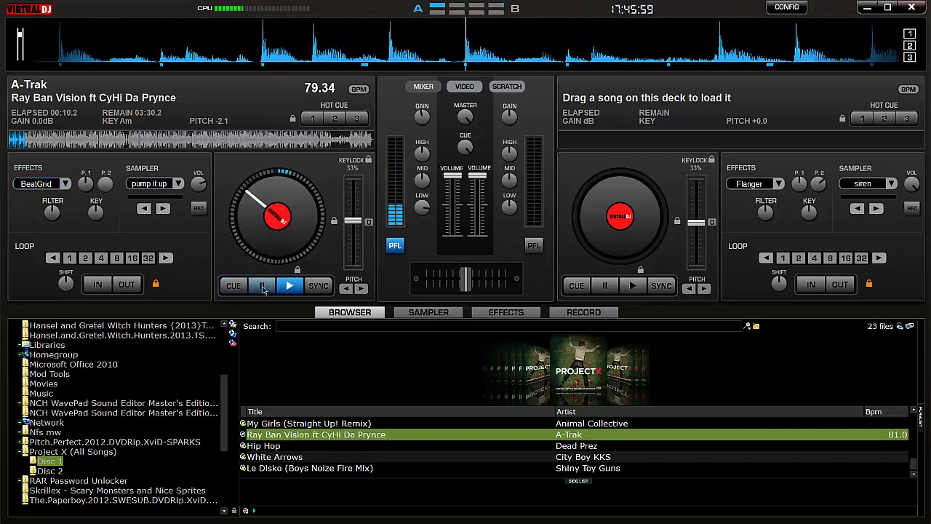
{"action": "left_click", "coordinate": [64, 185]}
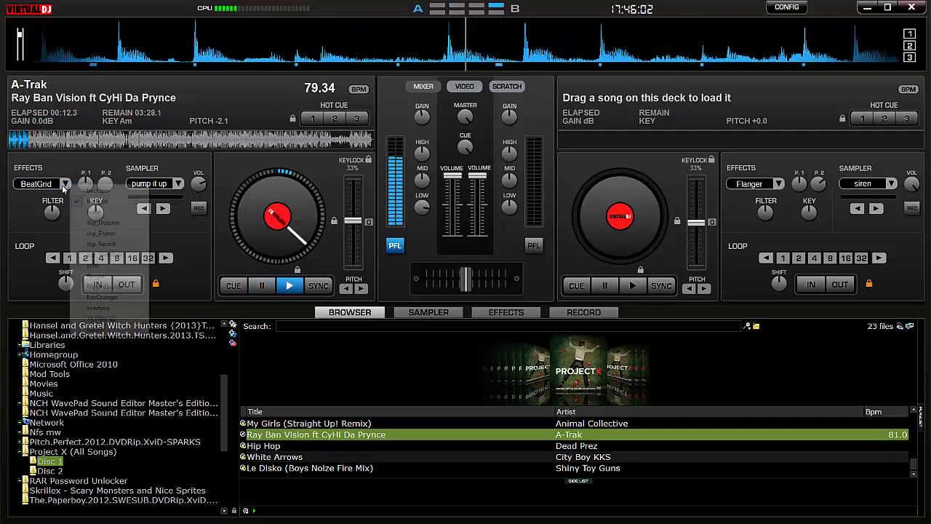
{"action": "left_click", "coordinate": [91, 210]}
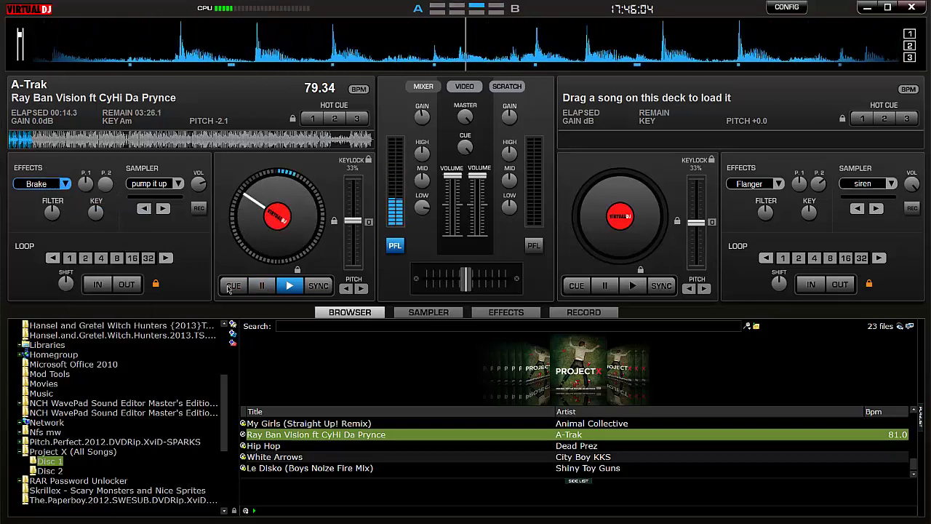
{"action": "left_click", "coordinate": [67, 187]}
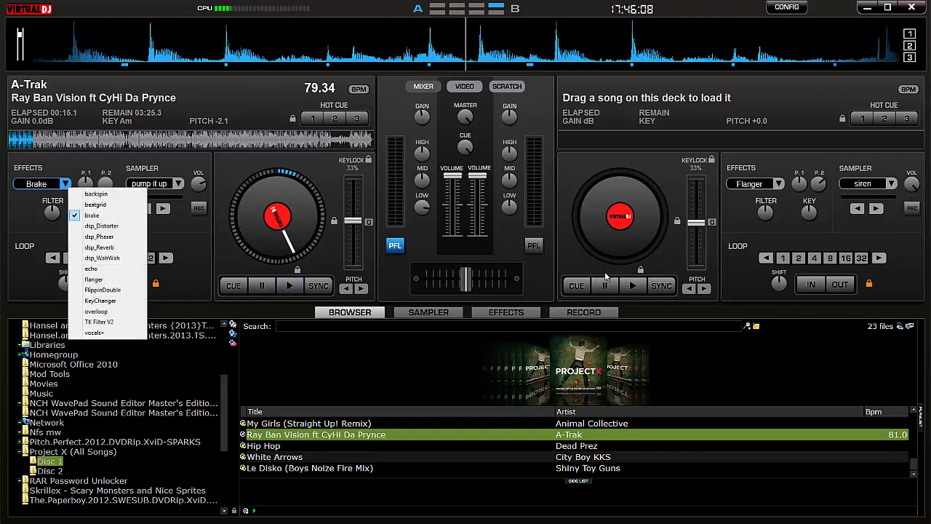
{"action": "left_click", "coordinate": [393, 125]}
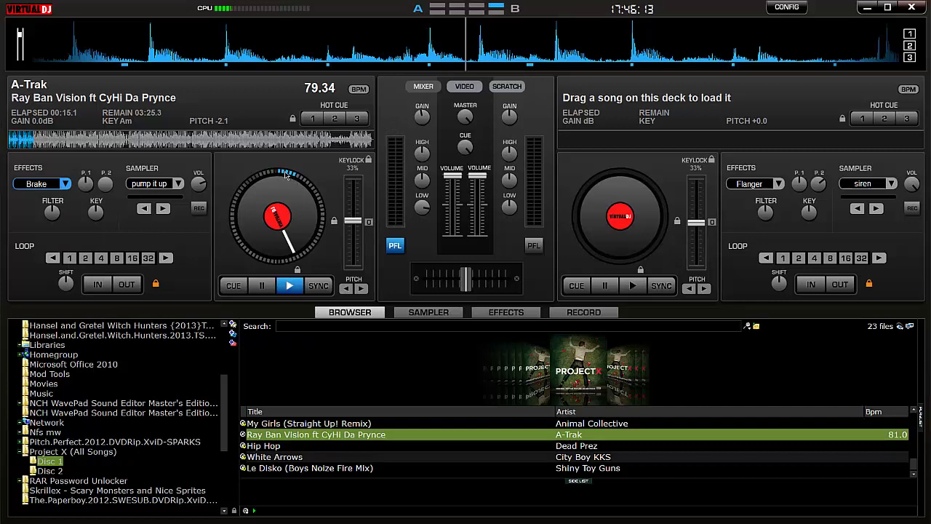
Jump deck 1's track back to 00:00.5 with the Home key.
{"action": "key", "text": "Home"}
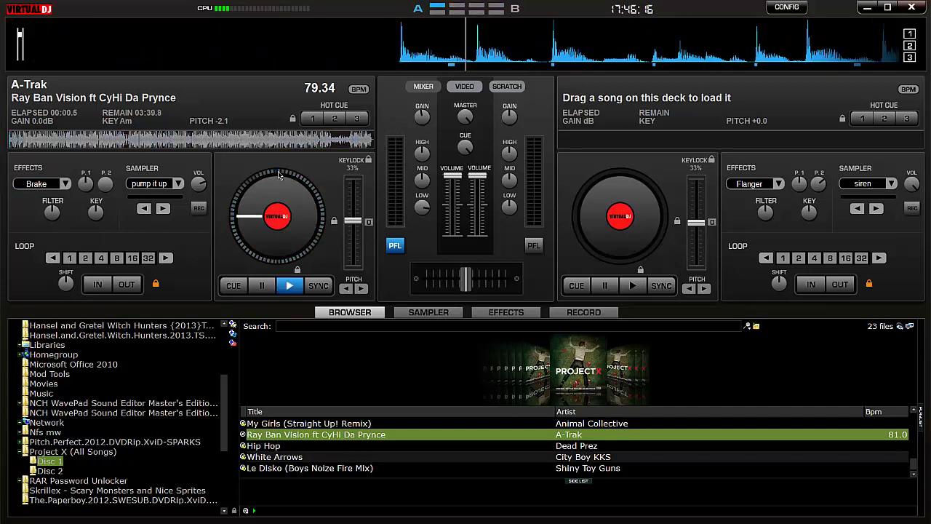